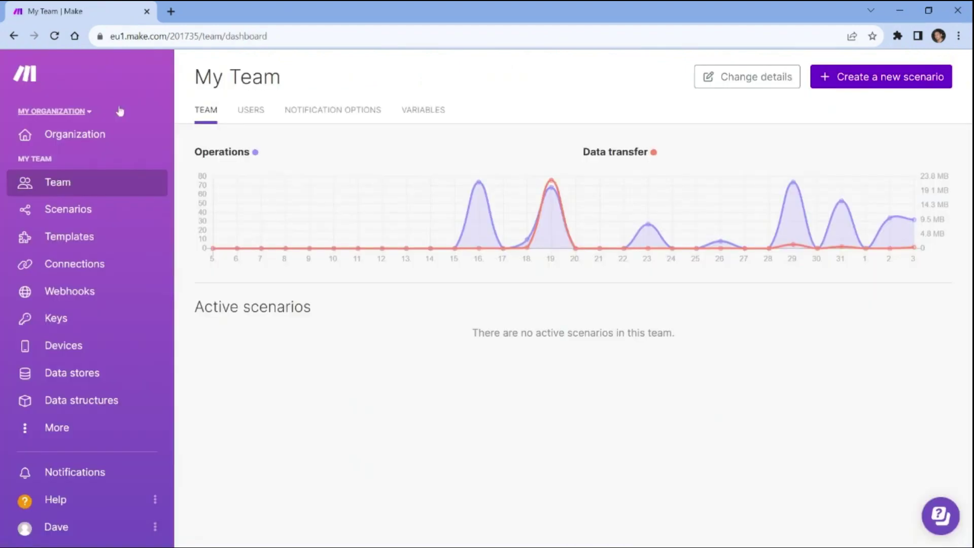
Create a new scenario with Jotform's Get Form Submissions as its first module
{"action": "left_click", "coordinate": [862, 80]}
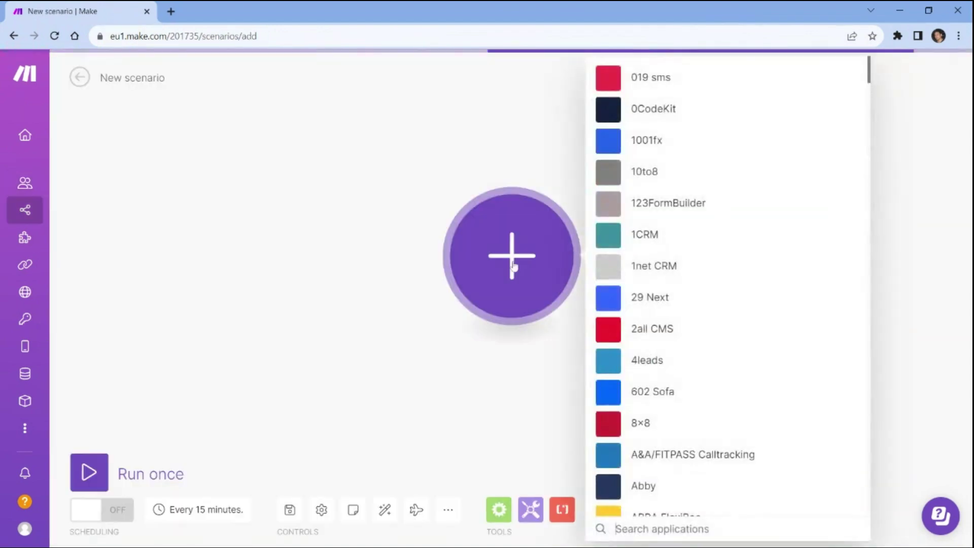
{"action": "type", "text": "jotform"}
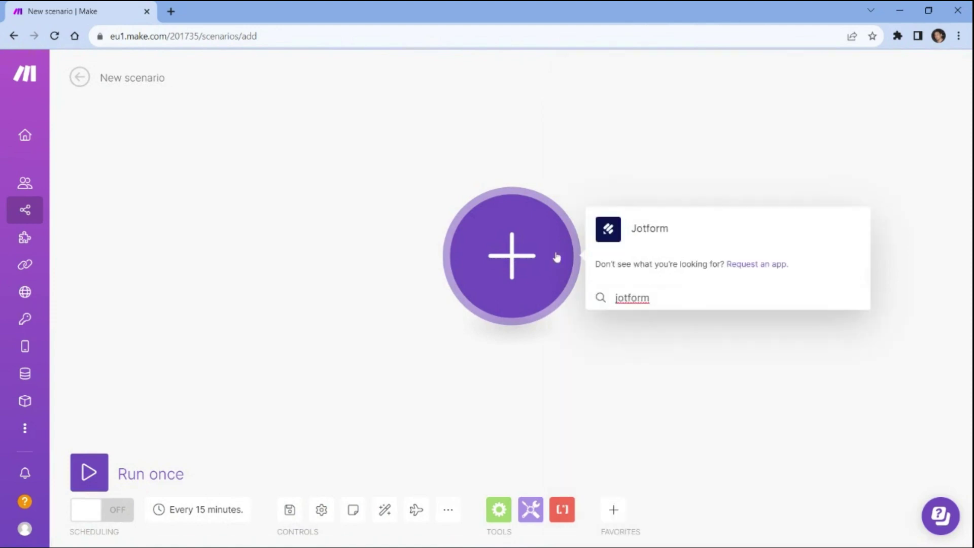
{"action": "left_click", "coordinate": [650, 229]}
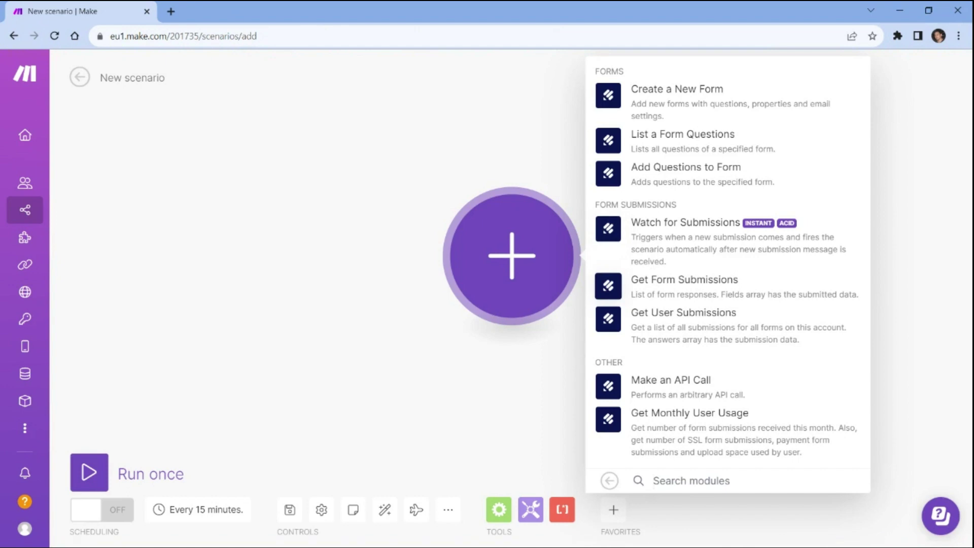
{"action": "left_click", "coordinate": [684, 286]}
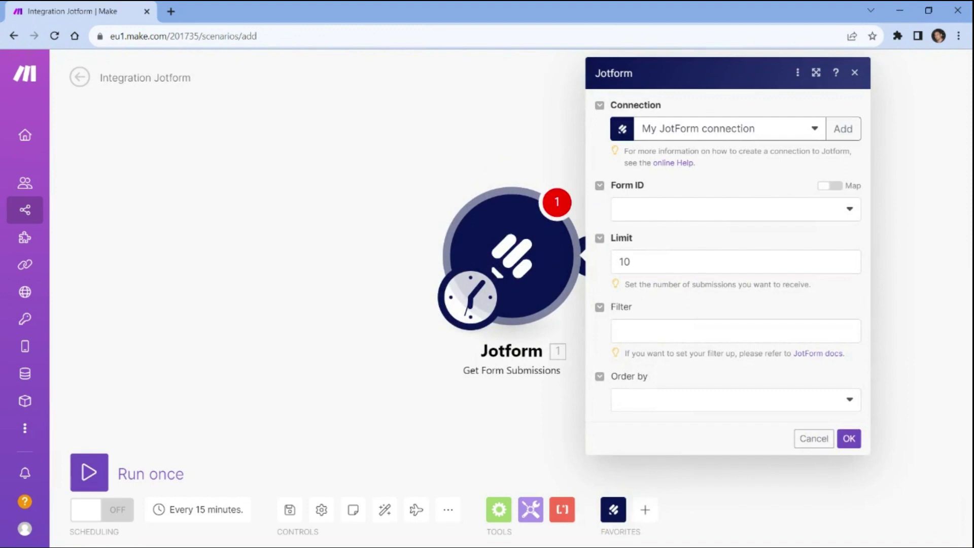
Configure the Jotform module to read the form named "Form" with a limit of 1 submission, and save its settings
{"action": "left_click", "coordinate": [843, 129]}
{"action": "left_click", "coordinate": [849, 209]}
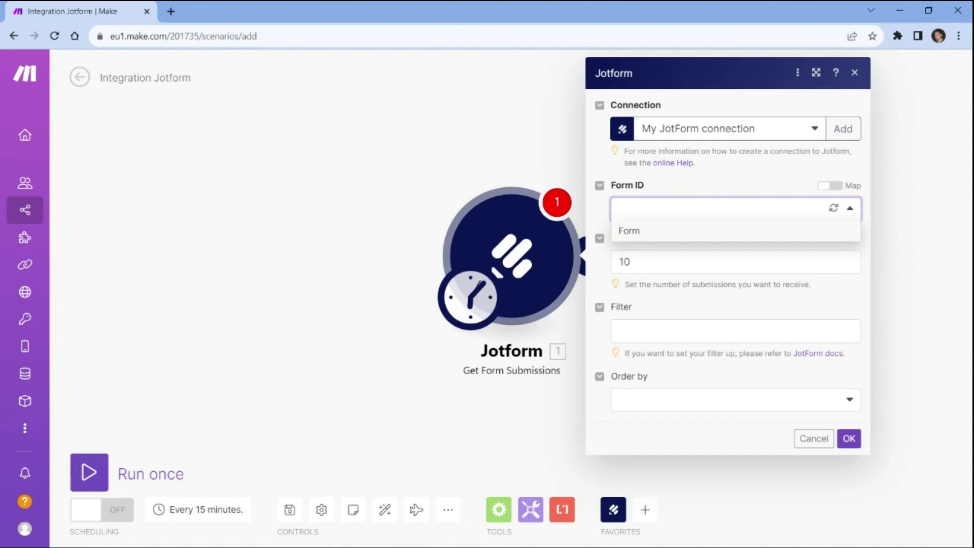
{"action": "left_click", "coordinate": [635, 232]}
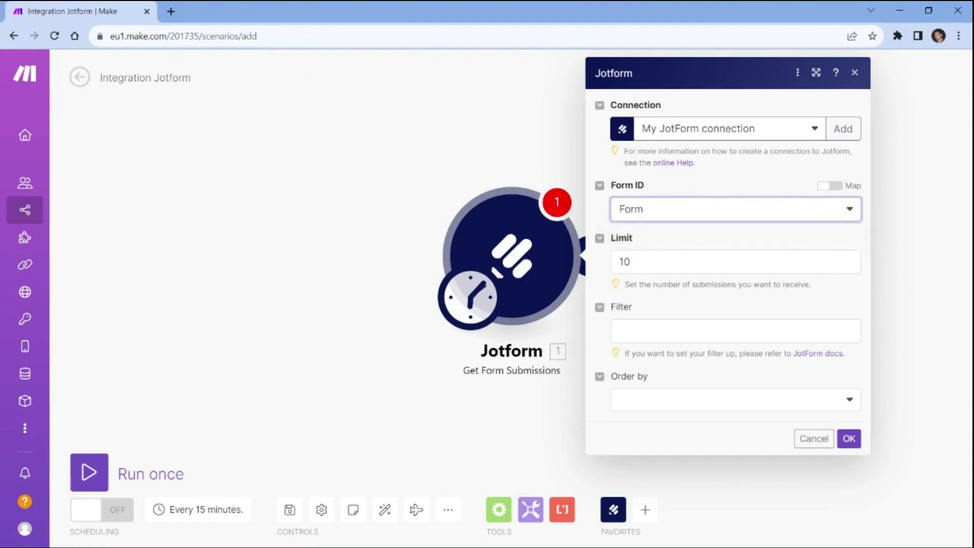
{"action": "left_click", "coordinate": [630, 262]}
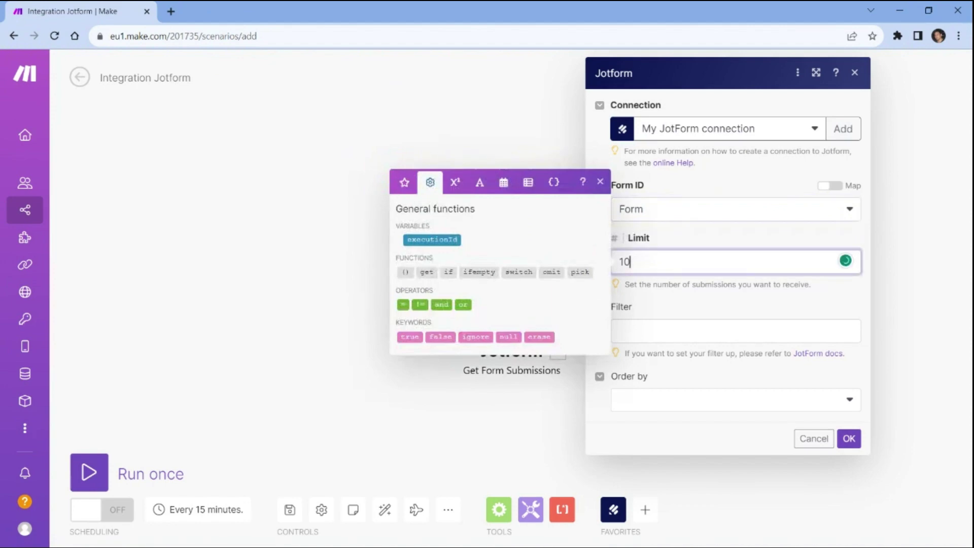
{"action": "key", "text": "BackSpace"}
{"action": "left_click", "coordinate": [850, 438]}
{"action": "left_click", "coordinate": [851, 439]}
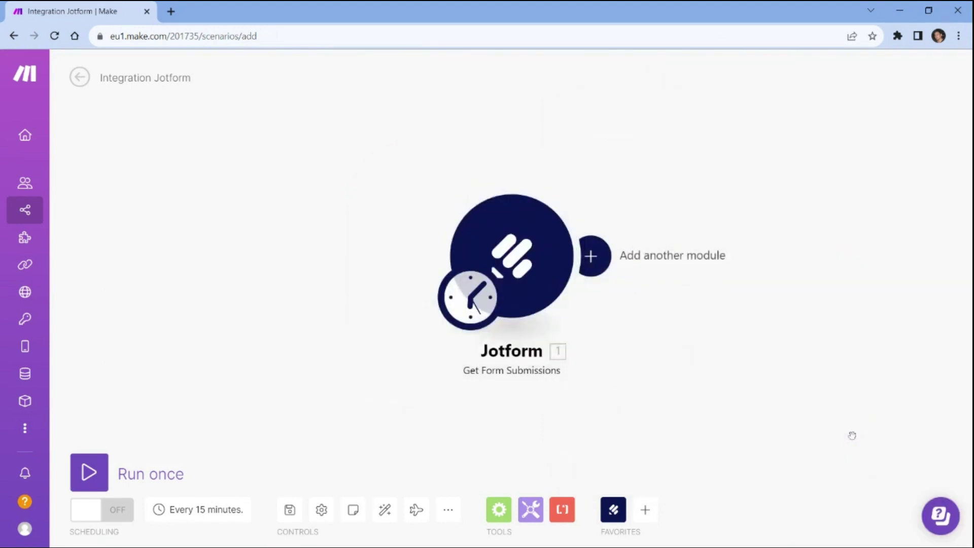
Run the scenario once and examine the name, email, phone number and comment answers in the Jotform output bundle
{"action": "left_click", "coordinate": [93, 471]}
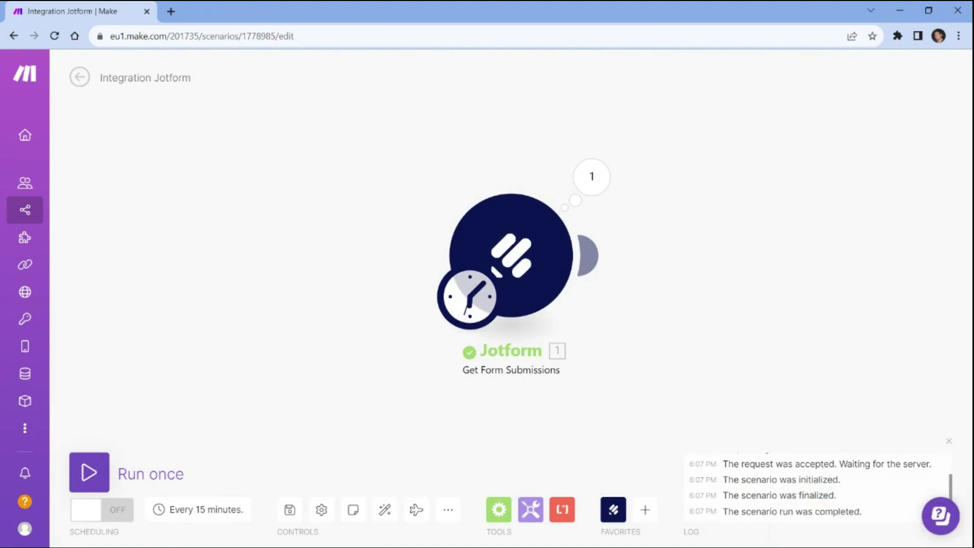
{"action": "left_click", "coordinate": [595, 181]}
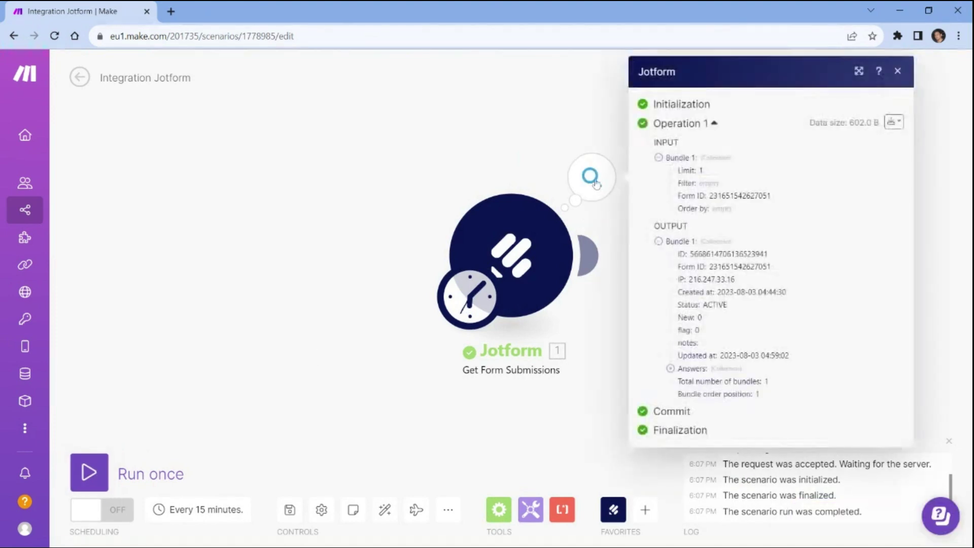
{"action": "left_click", "coordinate": [670, 368]}
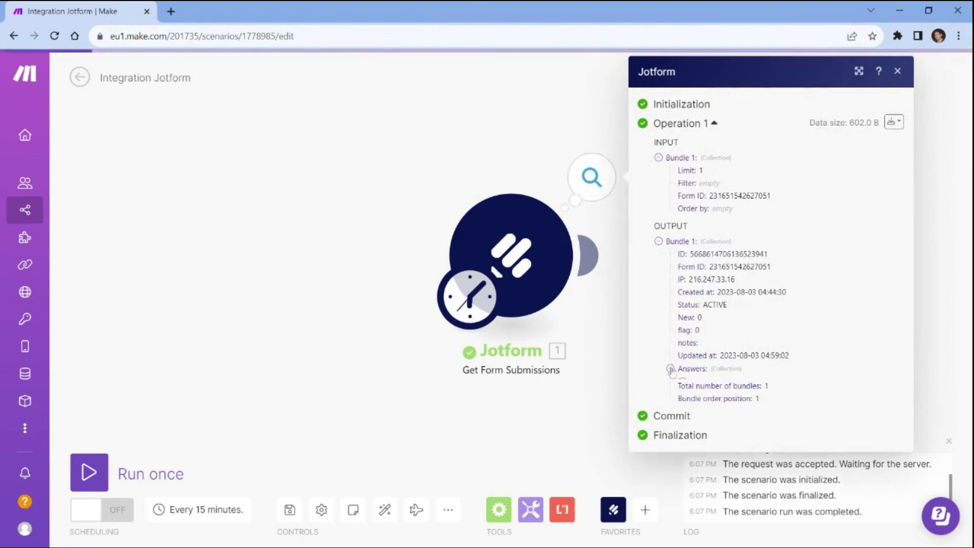
{"action": "left_click", "coordinate": [681, 382]}
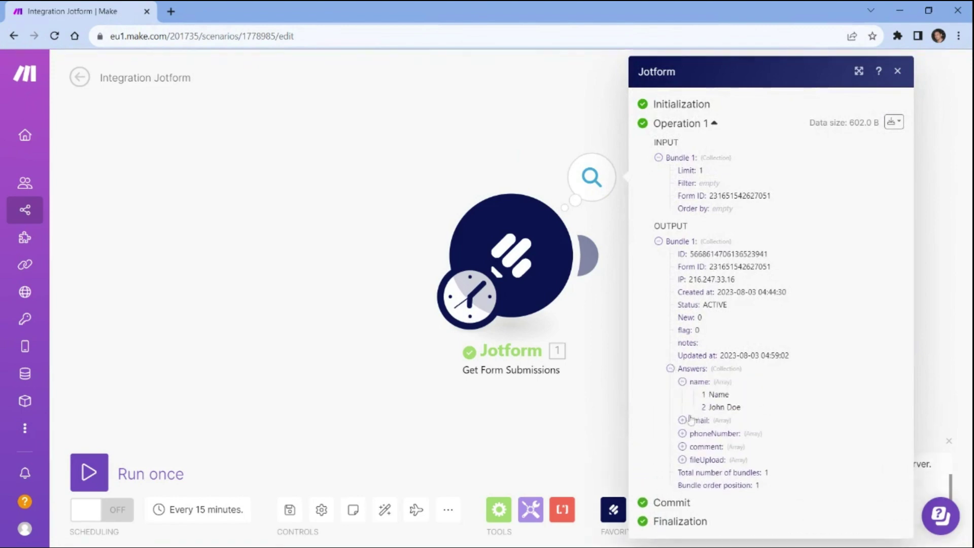
{"action": "left_click", "coordinate": [683, 421]}
{"action": "left_click", "coordinate": [682, 459]}
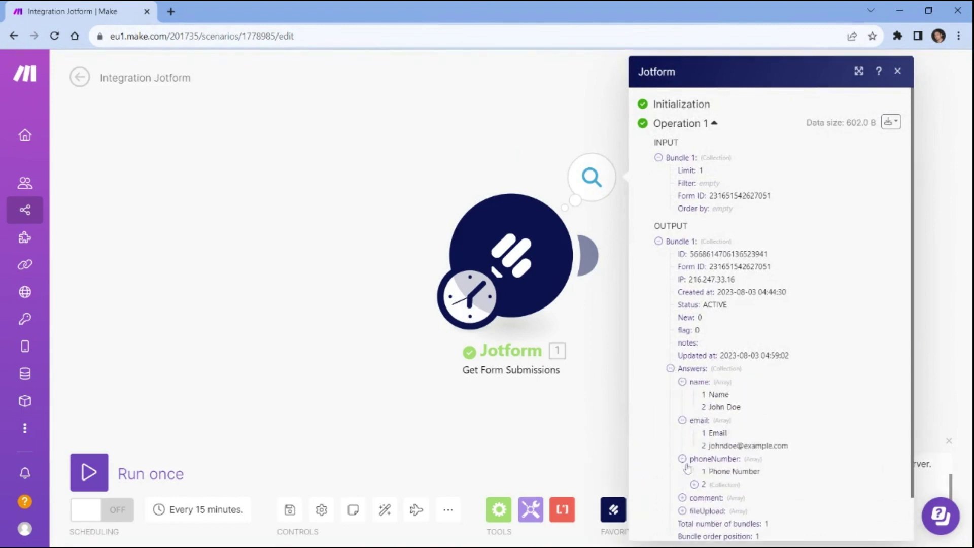
{"action": "left_click", "coordinate": [682, 498]}
{"action": "left_click", "coordinate": [694, 484]}
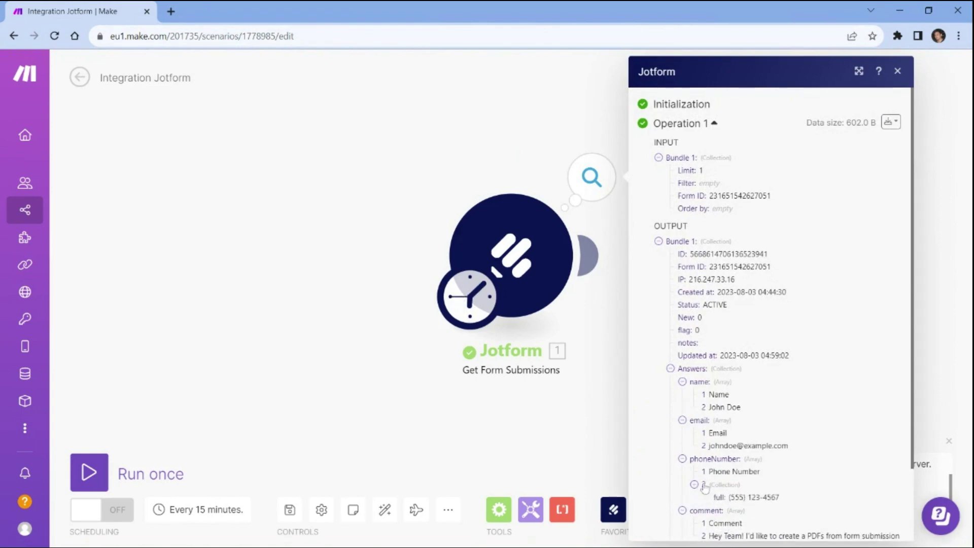
{"action": "scroll", "coordinate": [703, 488], "scroll_direction": "down", "scroll_amount": 3}
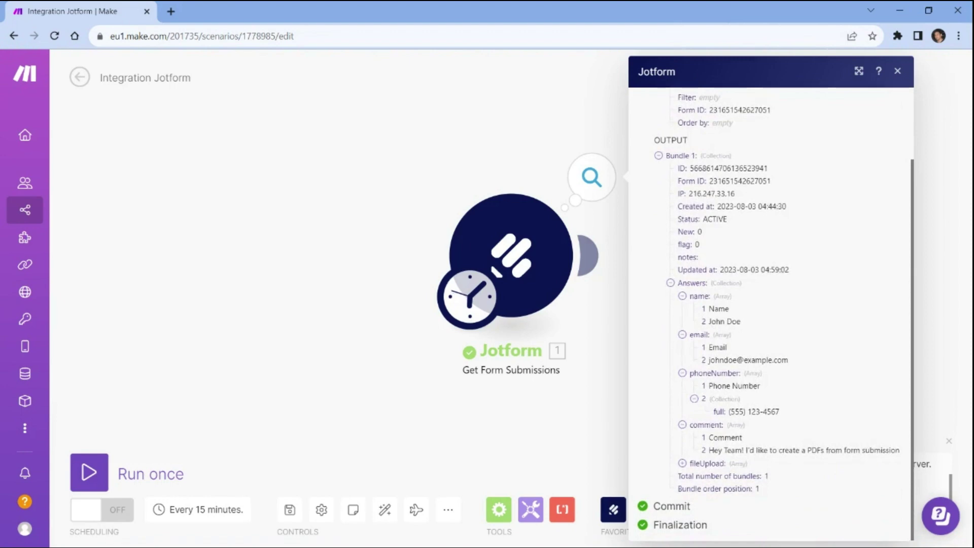
Add PDF.co's Convert HTML to PDF module after the Jotform module
{"action": "left_click", "coordinate": [588, 255]}
{"action": "type", "text": "pdf.co"}
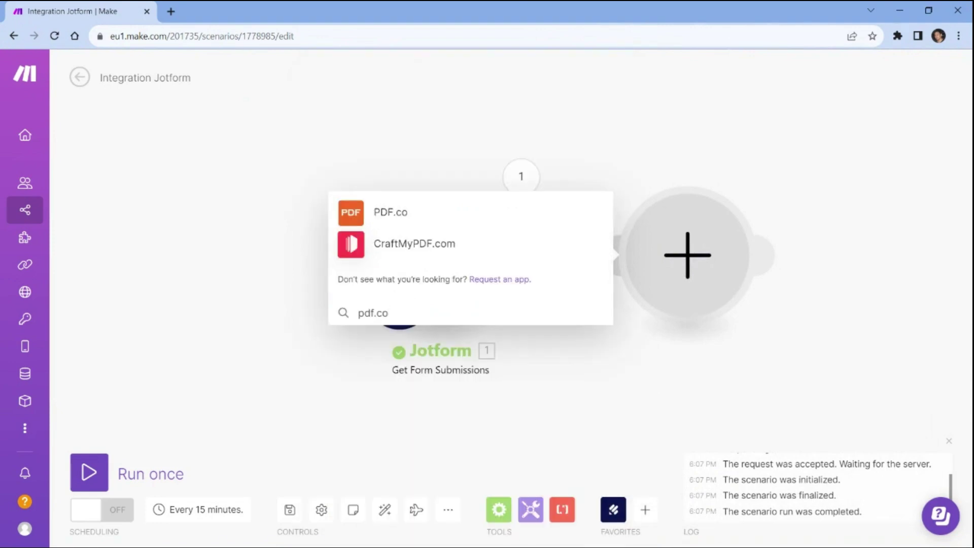
{"action": "left_click", "coordinate": [378, 216]}
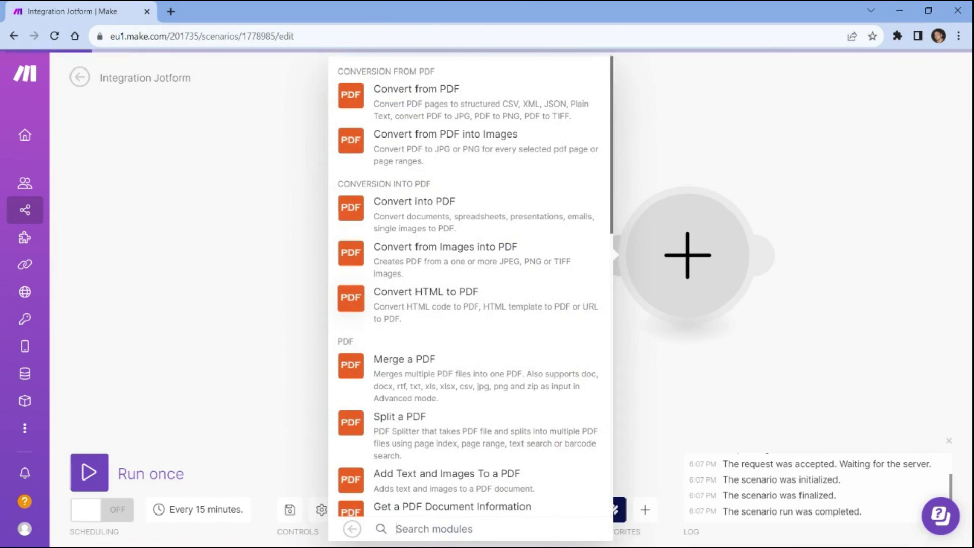
{"action": "left_click", "coordinate": [385, 295]}
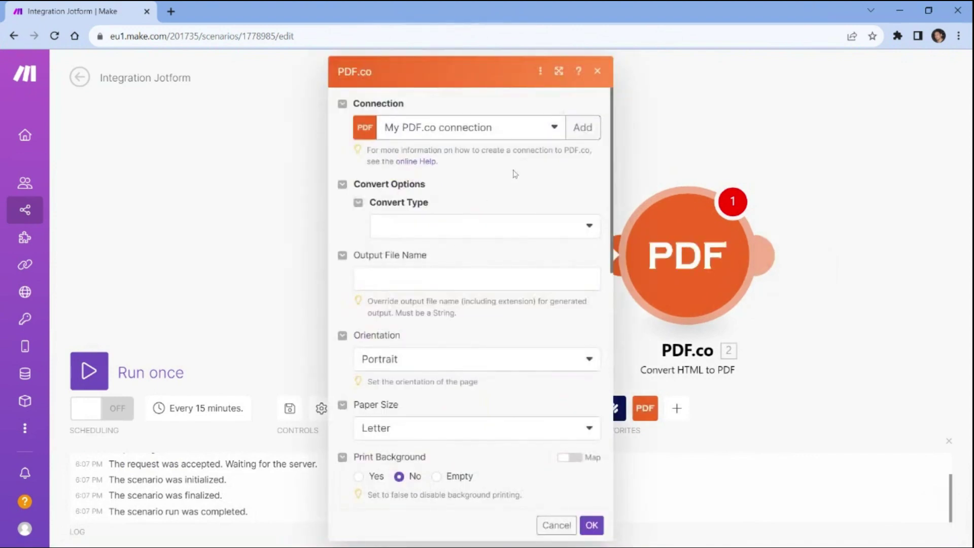
Look up where the API key for the module's connection is found in the PDF.co dashboard
{"action": "left_click", "coordinate": [584, 123]}
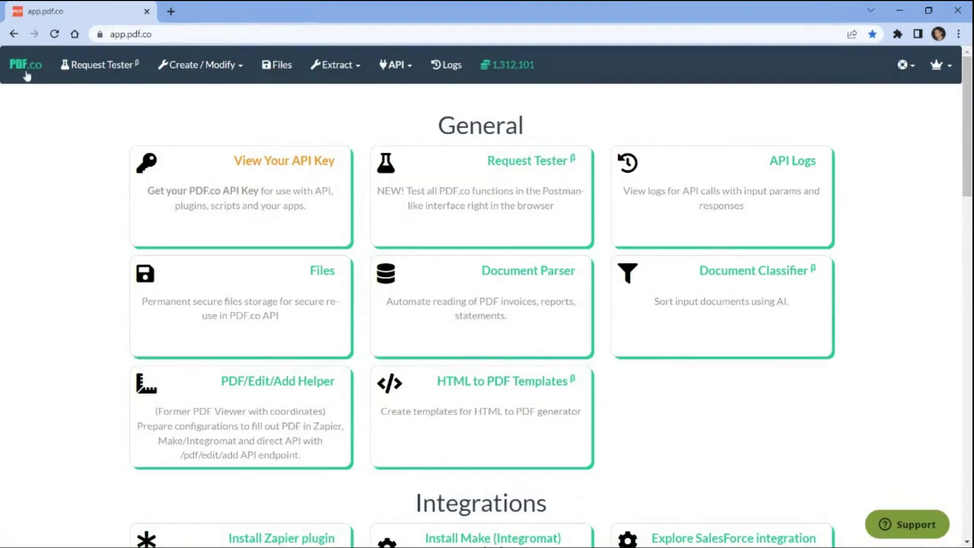
{"action": "left_click", "coordinate": [267, 161]}
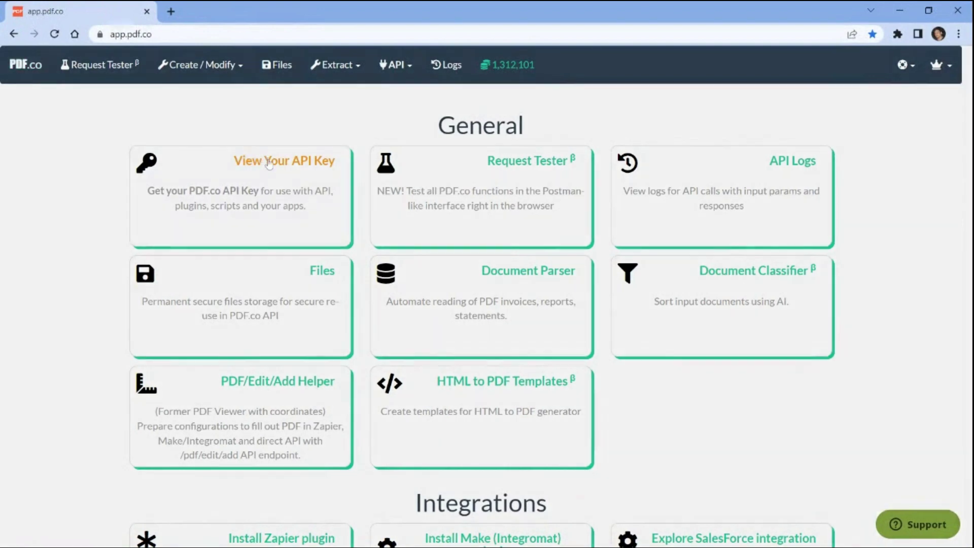
{"action": "left_click", "coordinate": [348, 184]}
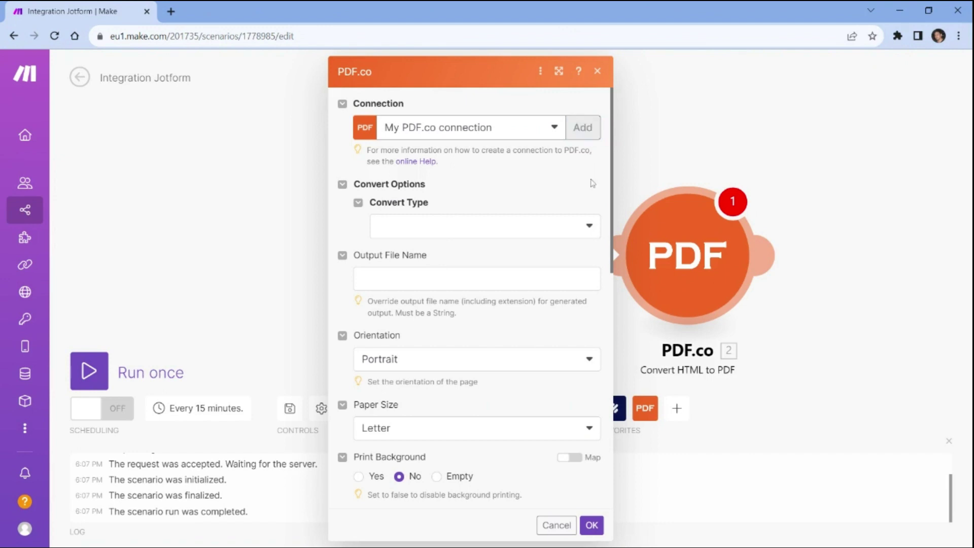
Set the convert type to HTML to PDF and change the h1 heading text in the input HTML code to "Jotform Submission"
{"action": "left_click", "coordinate": [590, 226]}
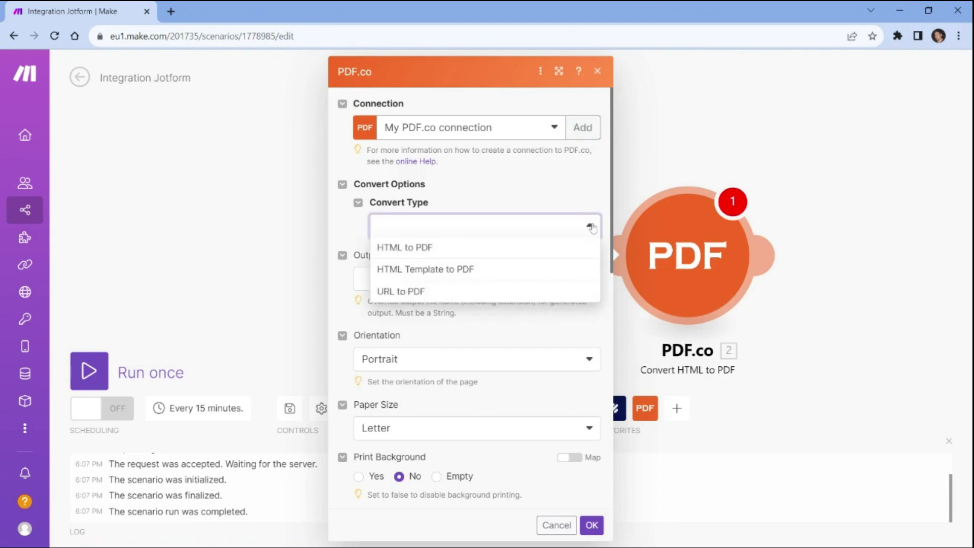
{"action": "left_click", "coordinate": [398, 247]}
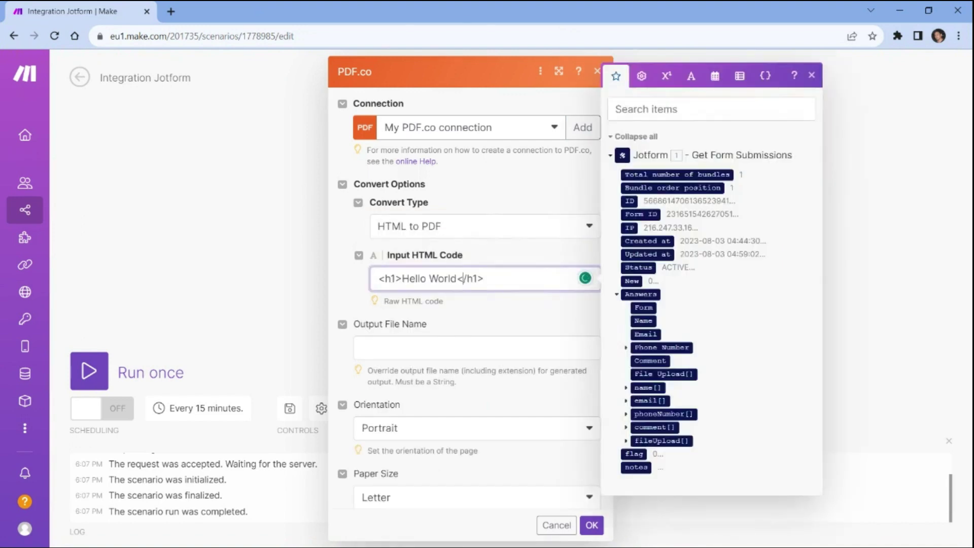
{"action": "key", "text": "BackSpace"}
{"action": "key", "text": "BackSpace"}
{"action": "key", "text": "BackSpace"}
{"action": "key", "text": "BackSpace"}
{"action": "key", "text": "BackSpace"}
{"action": "key", "text": "BackSpace"}
{"action": "key", "text": "BackSpace"}
{"action": "key", "text": "BackSpace"}
{"action": "key", "text": "BackSpace"}
{"action": "key", "text": "BackSpace"}
{"action": "key", "text": "BackSpace"}
{"action": "type", "text": "Jotform"}
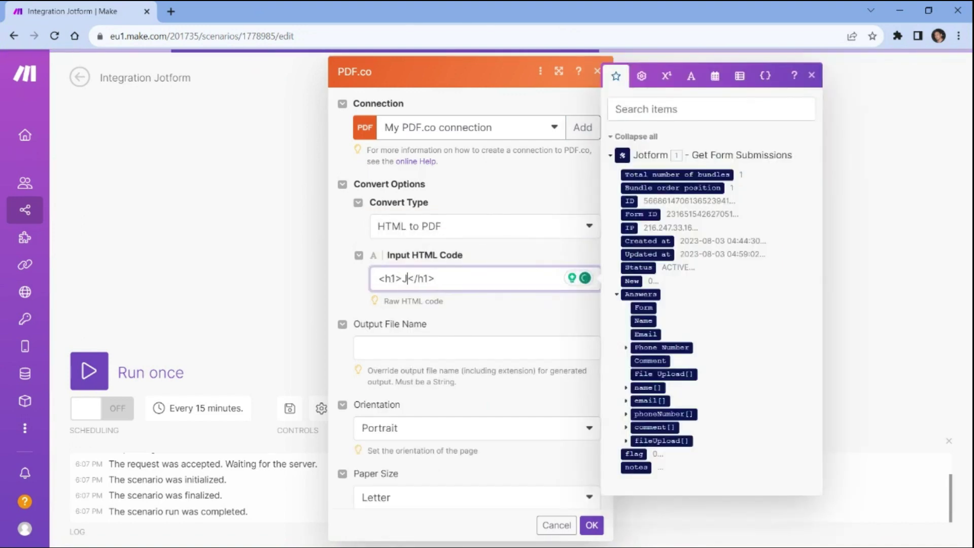
{"action": "type", "text": " Submiss"}
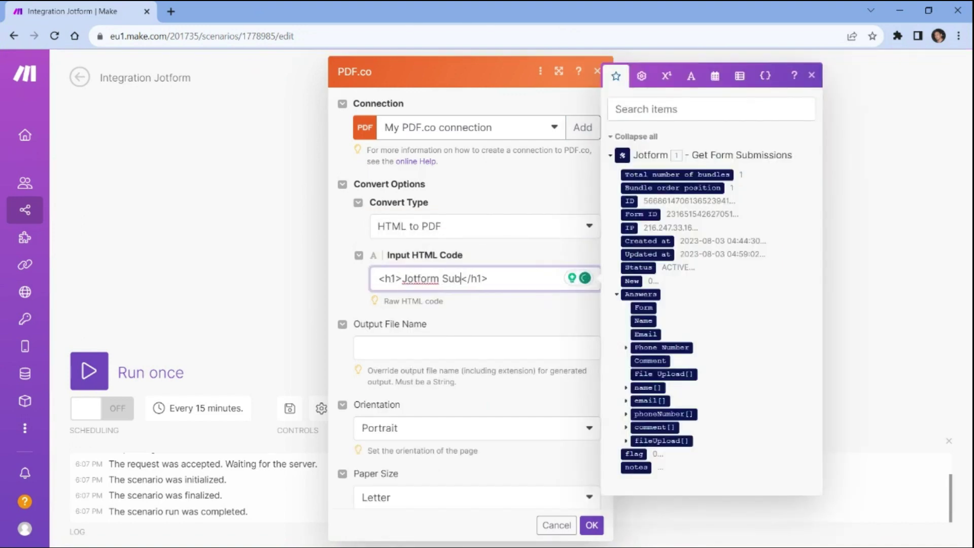
{"action": "type", "text": "ion"}
Add separate span lines below the heading holding the mapped name[] and email[] answers, each ending with </br>
{"action": "key", "text": "End"}
{"action": "key", "text": "Return"}
{"action": "type", "text": "<span"}
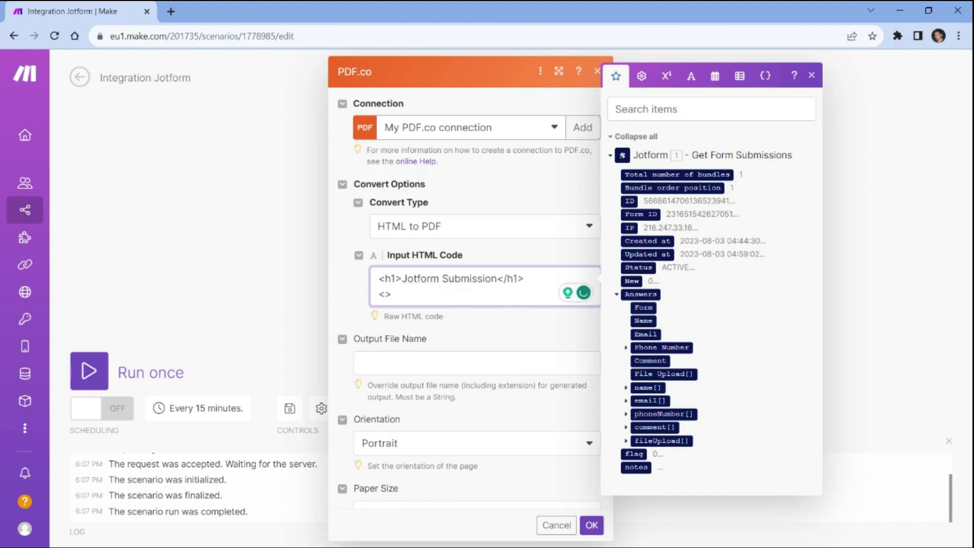
{"action": "type", "text": ">"}
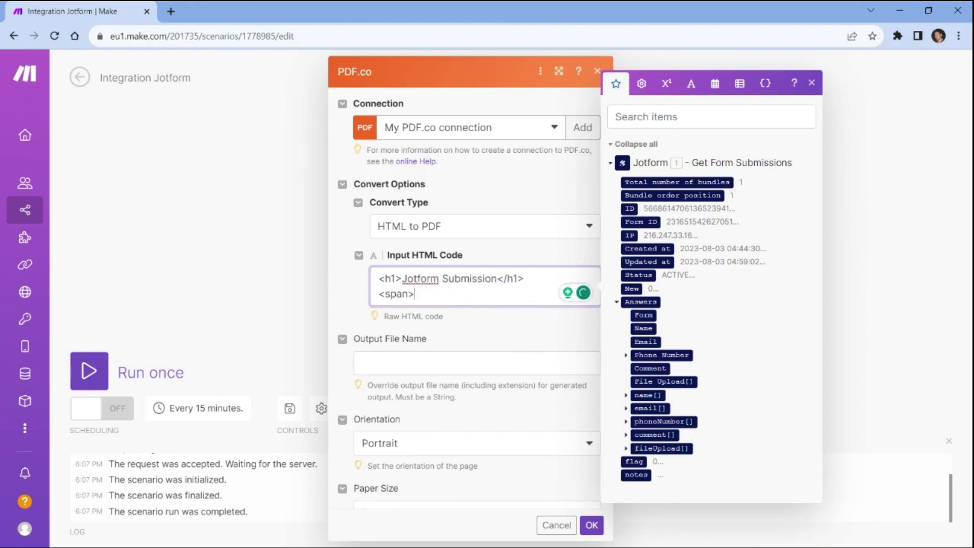
{"action": "left_click", "coordinate": [643, 395]}
{"action": "type", "text": "</span>"}
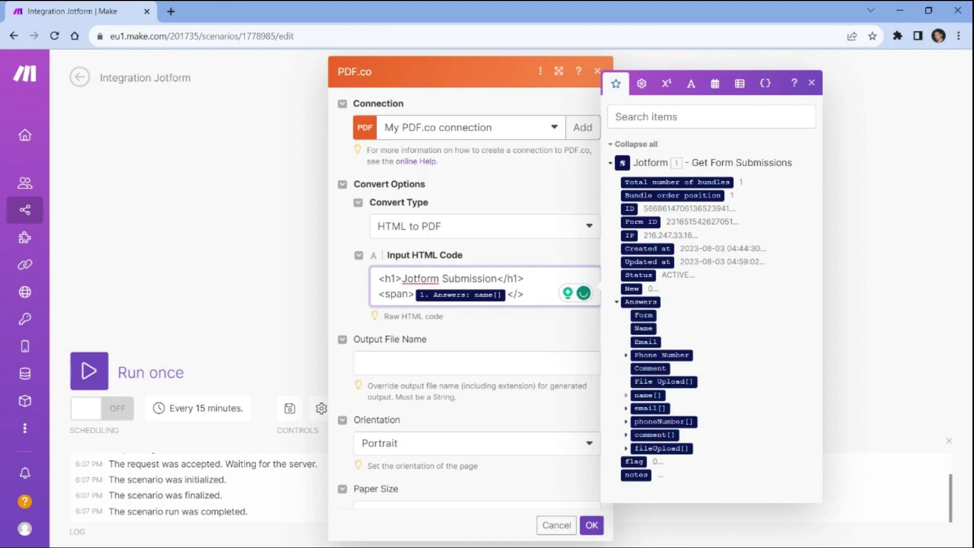
{"action": "type", "text": "</br>"}
{"action": "key", "text": "Return"}
{"action": "type", "text": "<span>"}
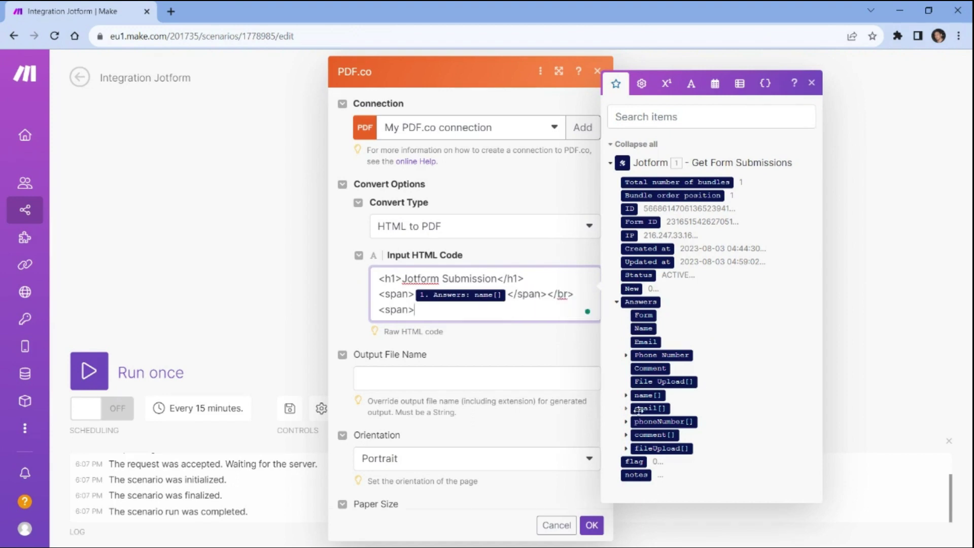
{"action": "left_click", "coordinate": [638, 410]}
{"action": "type", "text": "</span></br>"}
Add further span lines to the HTML code for the mapped phoneNumber[] and comment[] answers, with </br> after the phone number
{"action": "key", "text": "Return"}
{"action": "type", "text": "<span>"}
{"action": "left_click", "coordinate": [638, 430]}
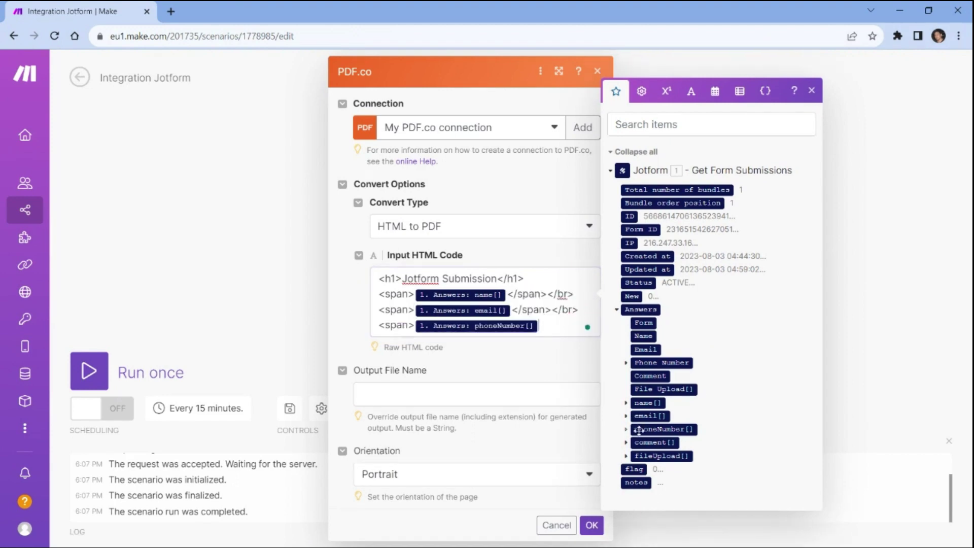
{"action": "type", "text": "</span></br>"}
{"action": "key", "text": "Return"}
{"action": "type", "text": "<span>"}
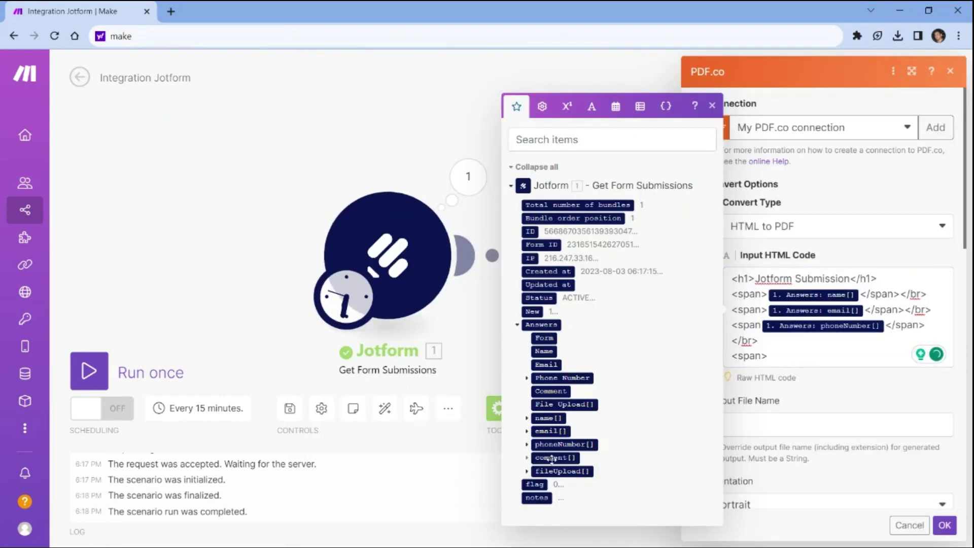
{"action": "left_click", "coordinate": [553, 457]}
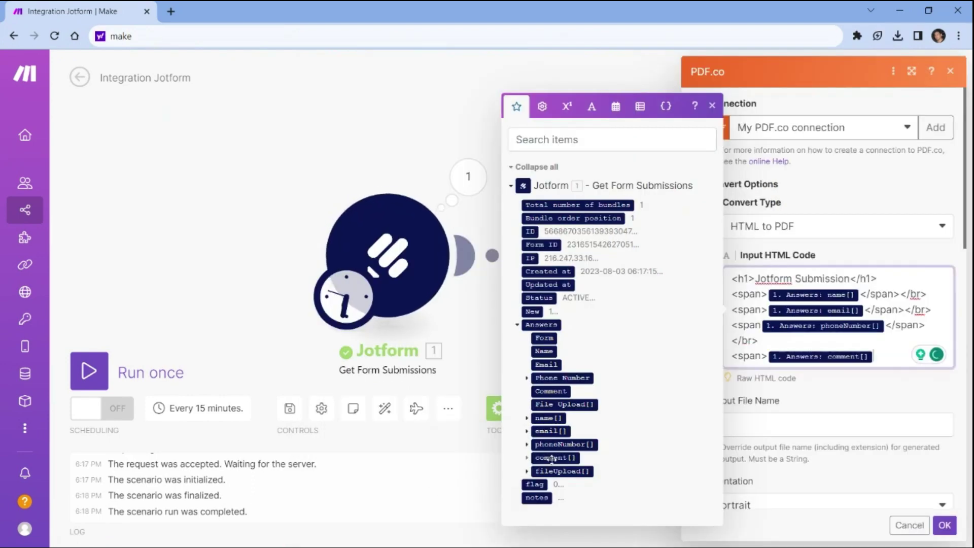
{"action": "type", "text": "</span>"}
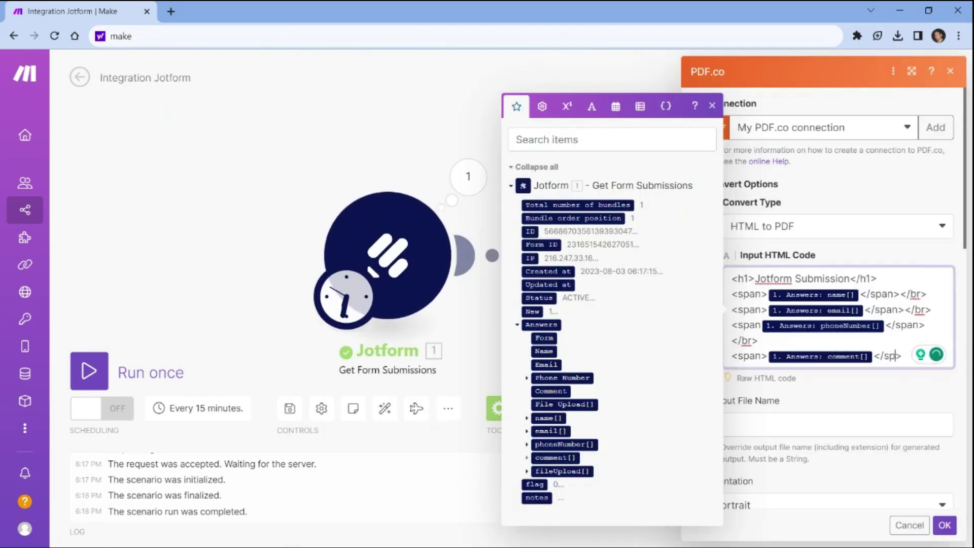
Set the output file name of the converted document to GeneratedPDF
{"action": "left_click", "coordinate": [715, 424]}
{"action": "type", "text": "Gener"}
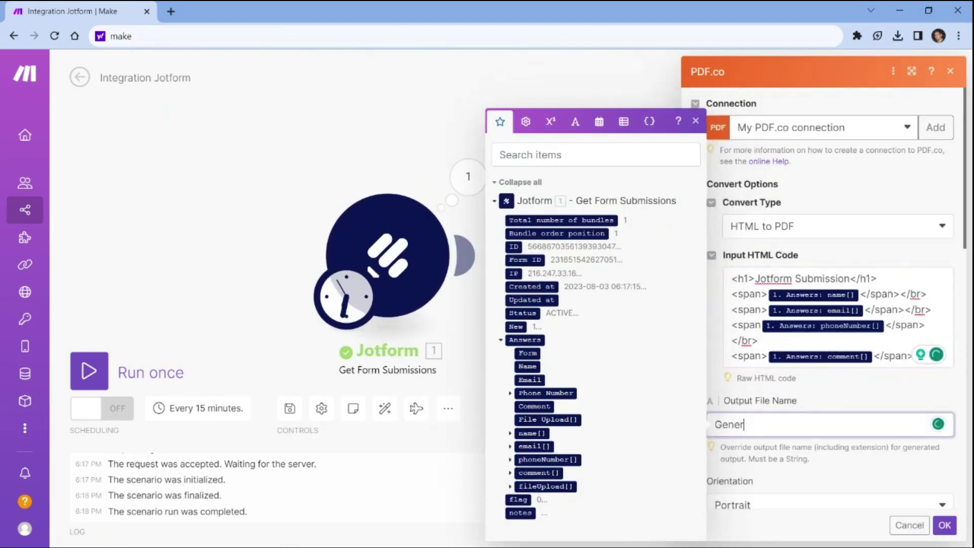
{"action": "type", "text": "atedPDF"}
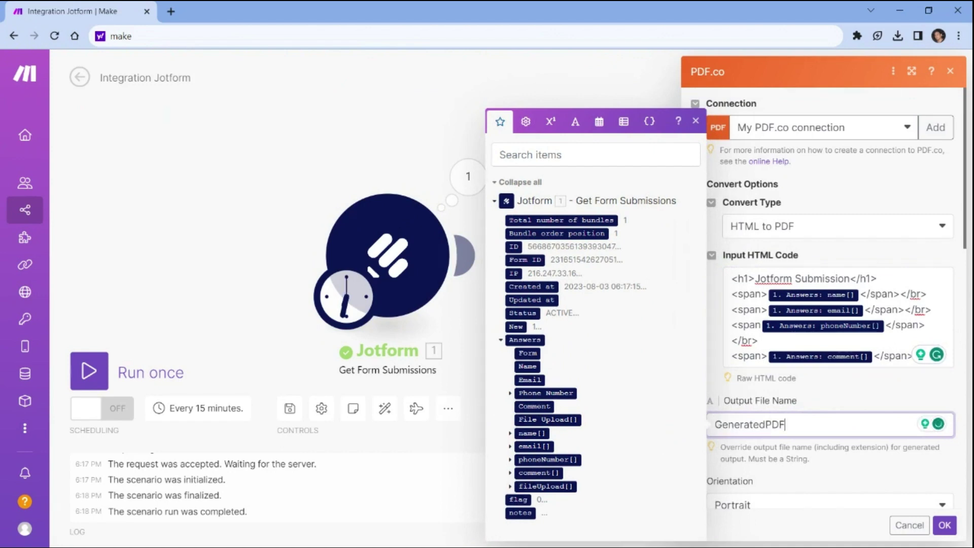
Save the PDF.co module settings, run the scenario once and open the PDF.co module's output
{"action": "left_click", "coordinate": [944, 525]}
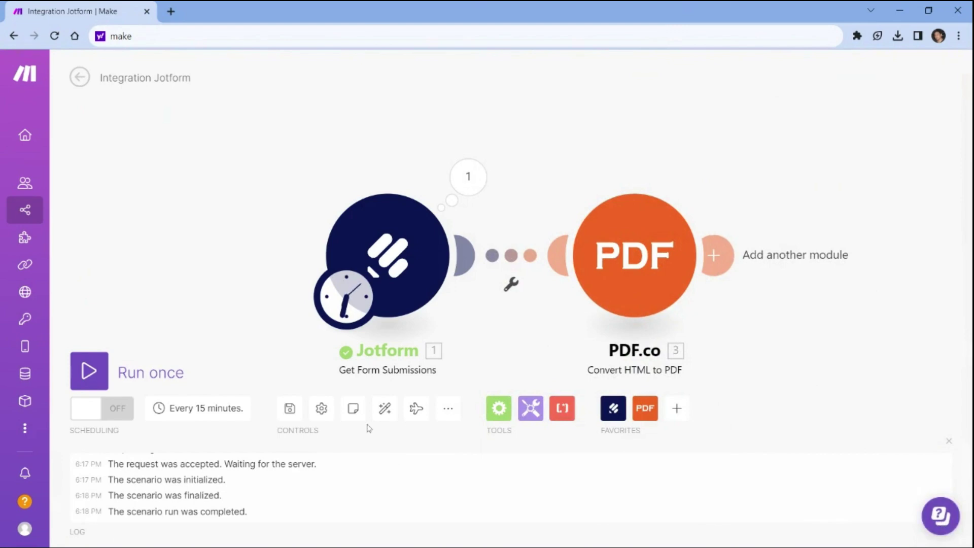
{"action": "left_click", "coordinate": [92, 370]}
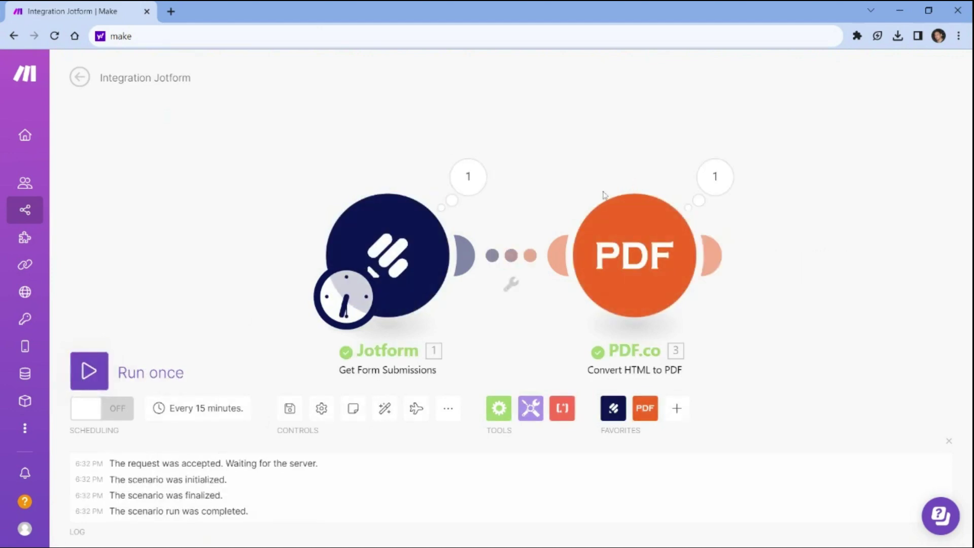
{"action": "left_click", "coordinate": [715, 177]}
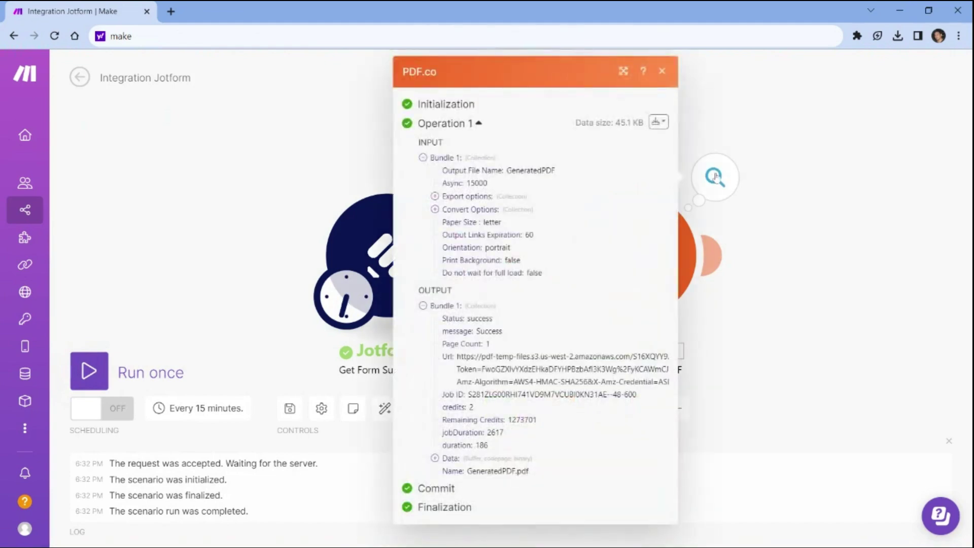
Open the generated PDF from the Url value of the PDF.co output in a new browser tab
{"action": "triple_click", "coordinate": [596, 356]}
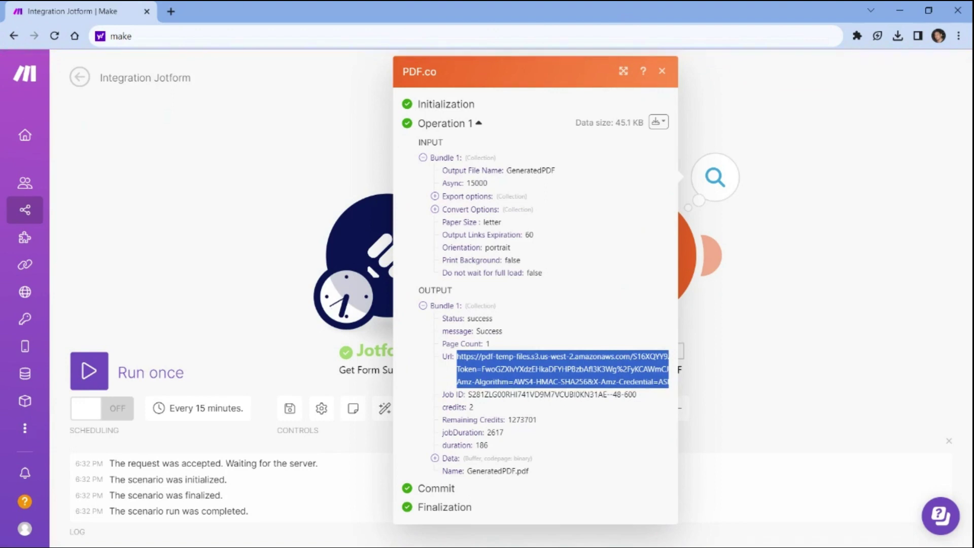
{"action": "left_click", "coordinate": [171, 11]}
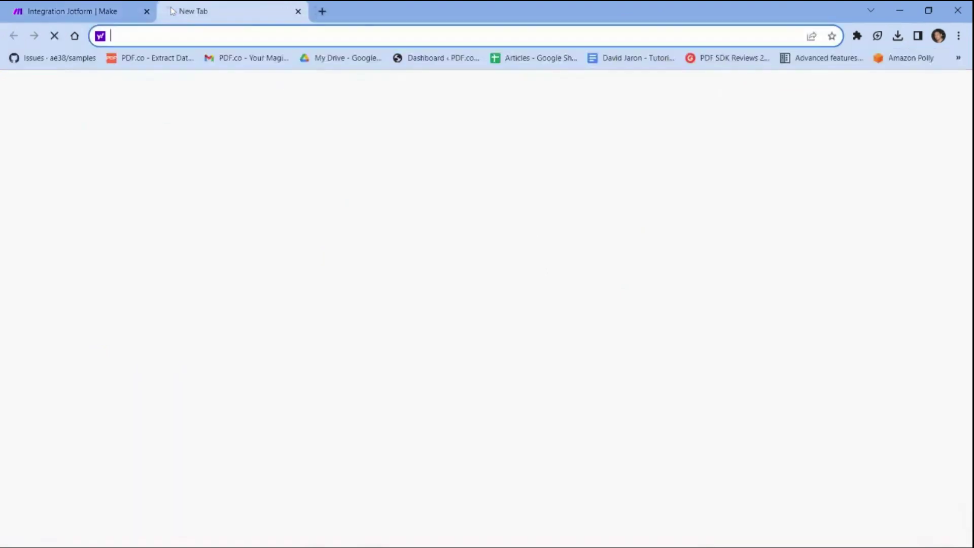
{"action": "key", "text": "ctrl+v"}
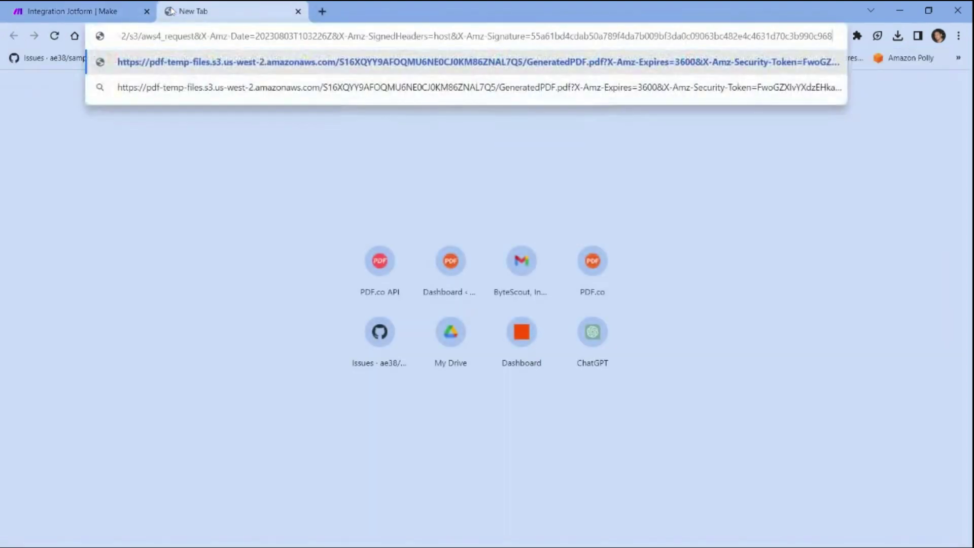
{"action": "key", "text": "Return"}
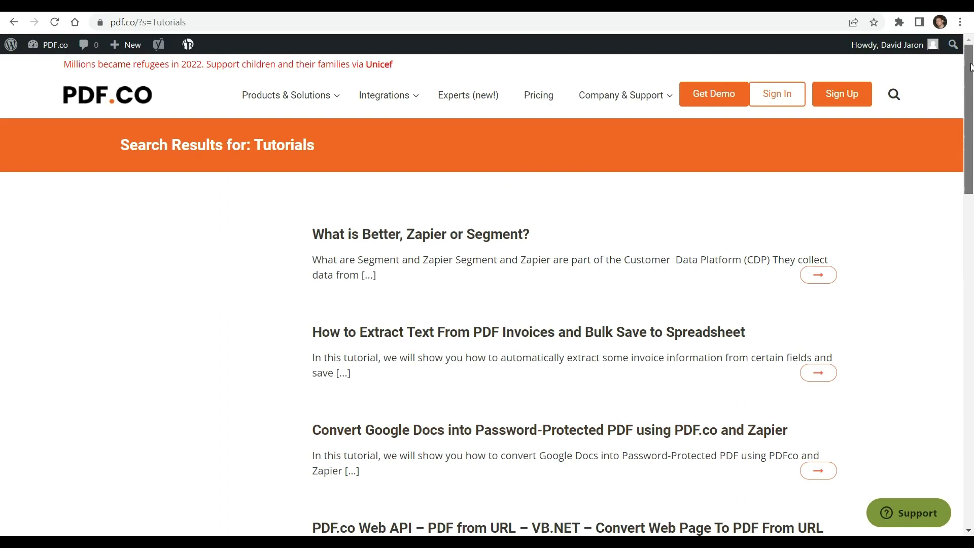
{"action": "left_click_drag", "start_coordinate": [971, 67], "coordinate": [972, 202]}
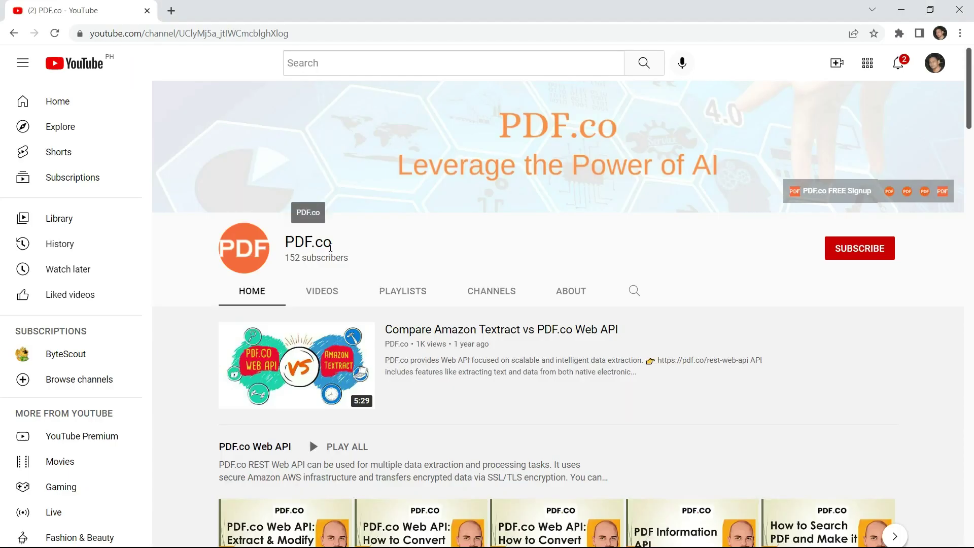
{"action": "scroll", "coordinate": [969, 191], "scroll_direction": "down", "scroll_amount": 10}
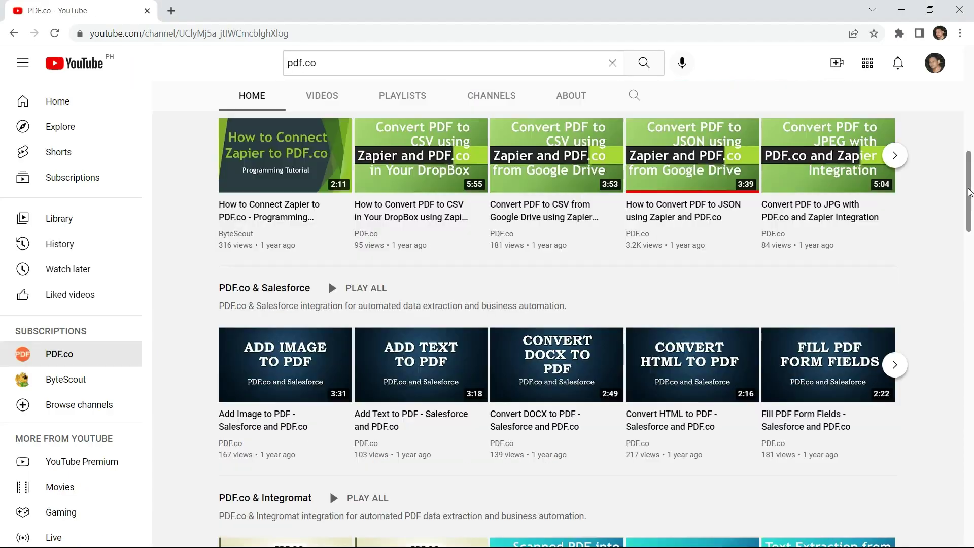
{"action": "left_click_drag", "start_coordinate": [969, 191], "coordinate": [972, 279]}
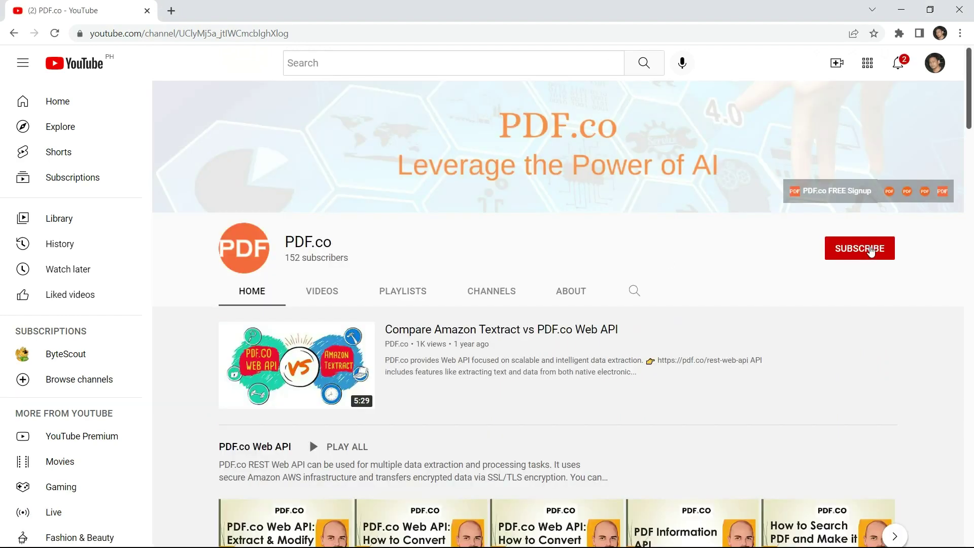
Subscribe to the PDF.co YouTube channel and set its notifications to All
{"action": "left_click", "coordinate": [871, 252]}
{"action": "left_click", "coordinate": [884, 249]}
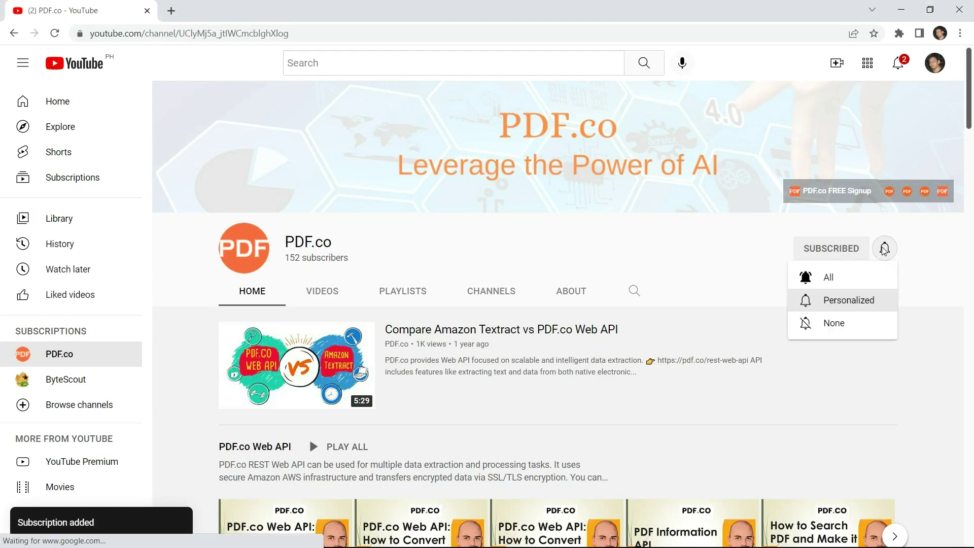
{"action": "left_click", "coordinate": [836, 279]}
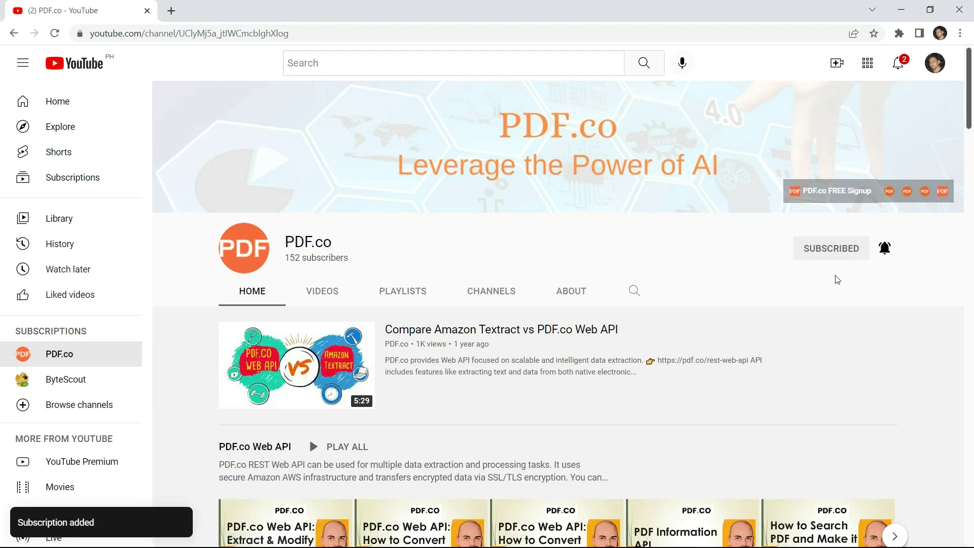